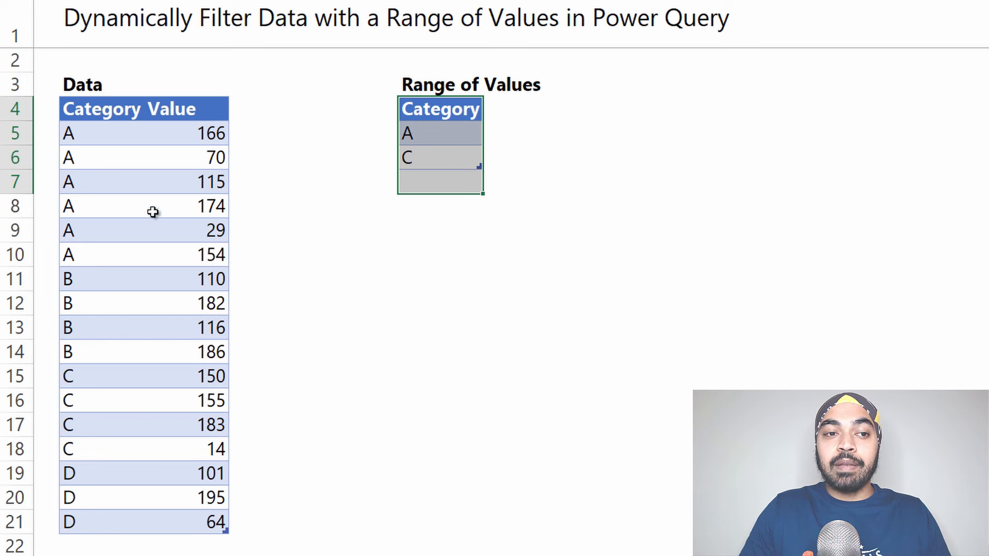
pyautogui.moveTo(100, 134); pyautogui.dragTo(114, 315)
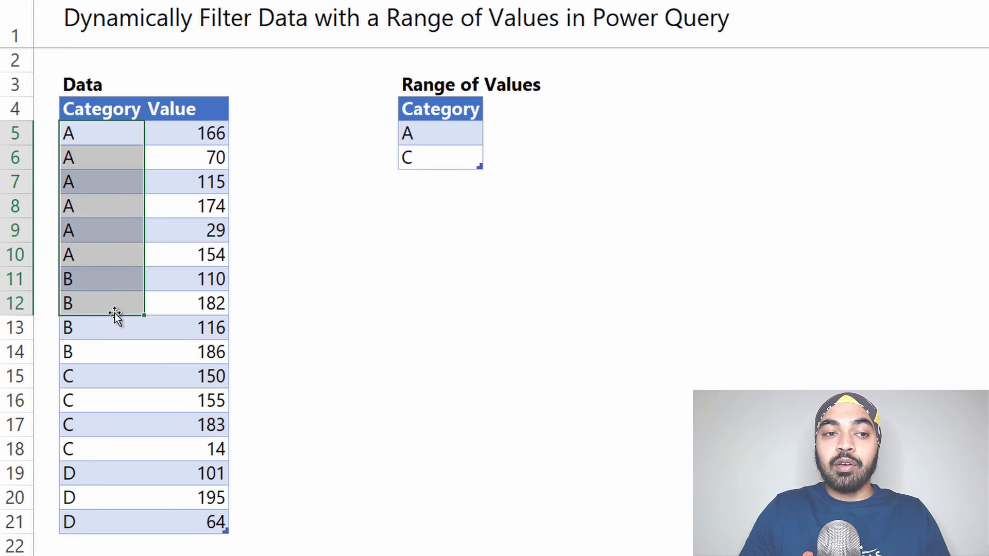
pyautogui.click(147, 366)
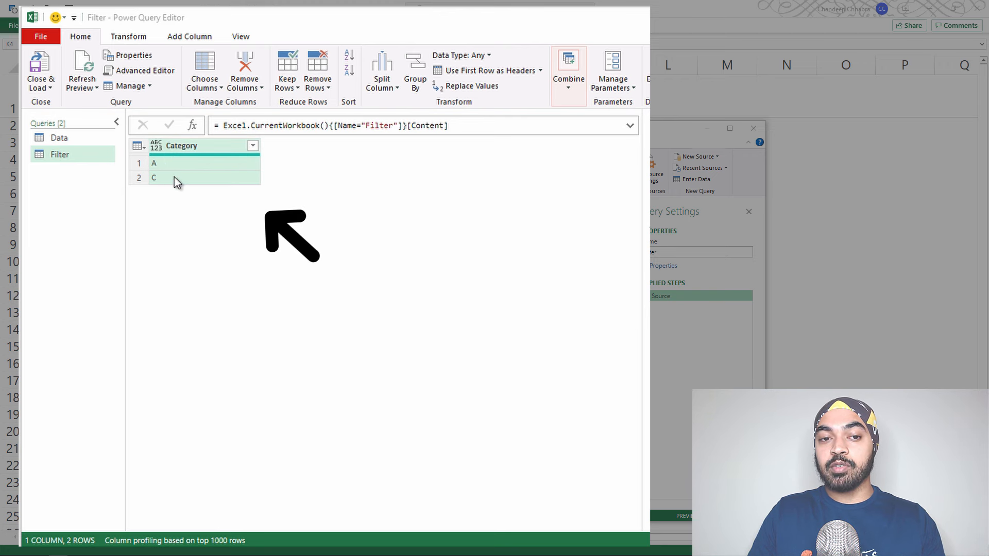
# Convert the Filter query into a list by drilling down into its Category column.
pyautogui.click(77, 138)
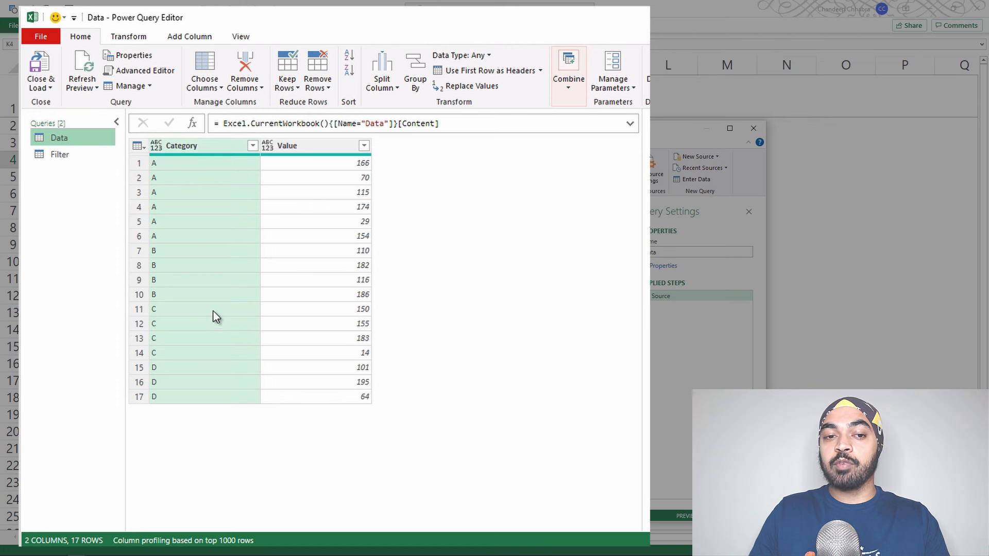
pyautogui.click(57, 153)
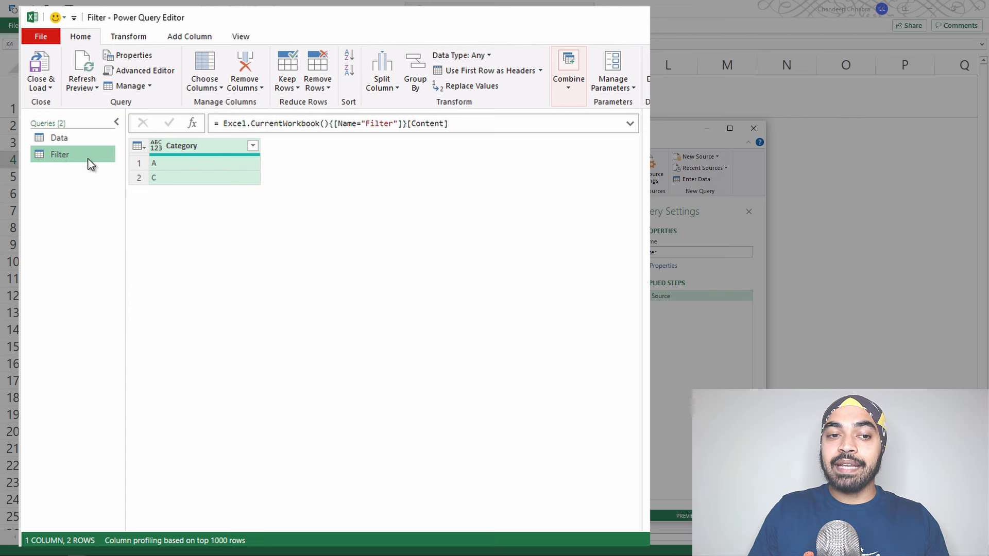
pyautogui.rightClick(206, 143)
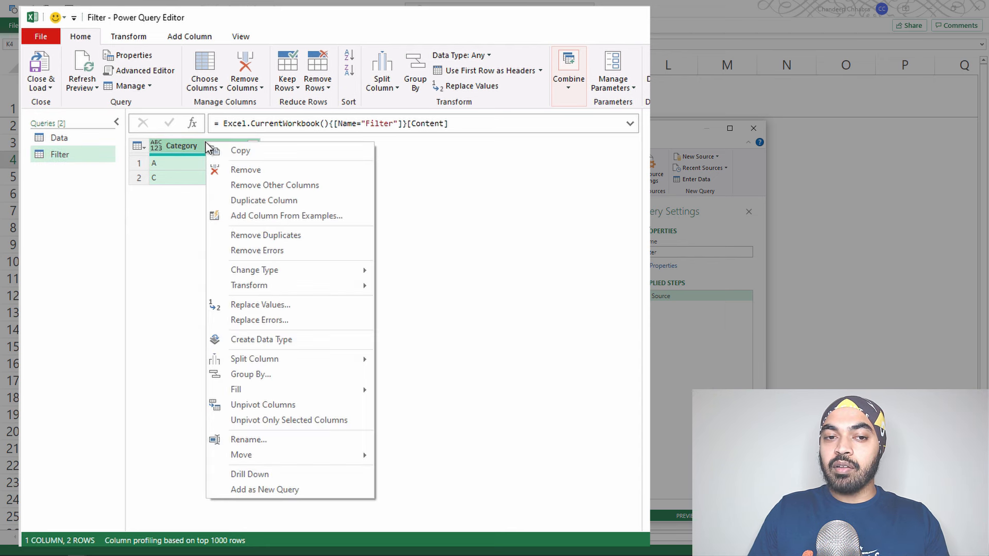
pyautogui.click(252, 475)
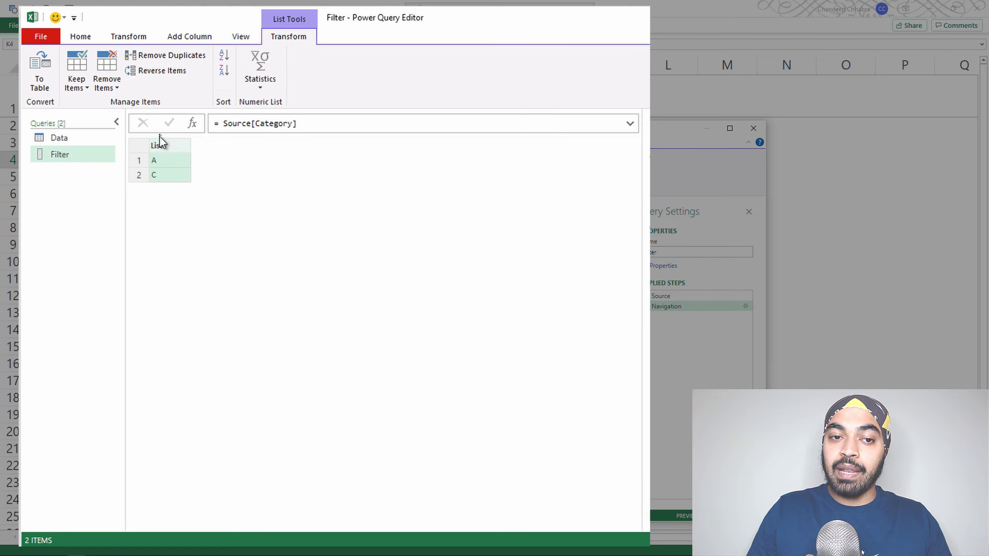
# Filter the Category column of the Data query to keep only B and C.
pyautogui.click(81, 141)
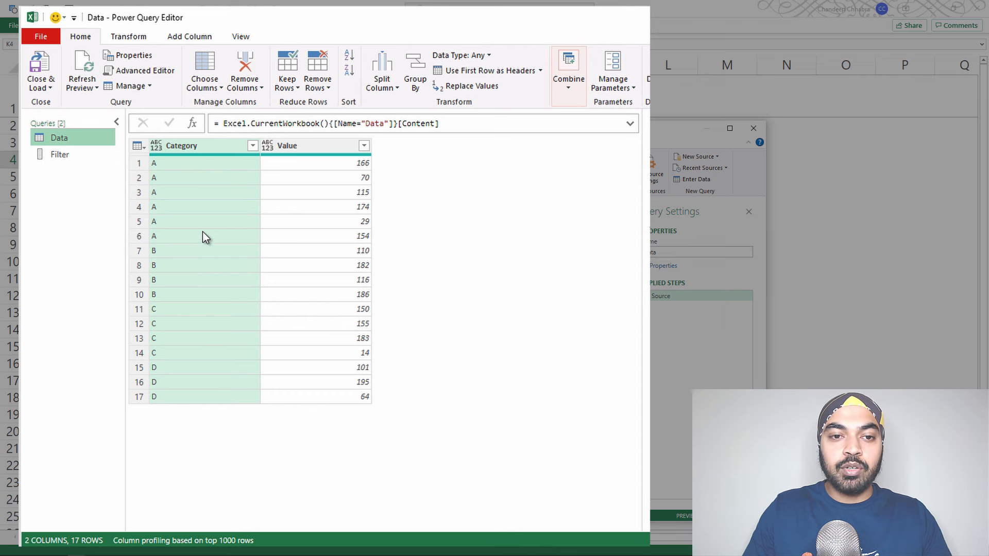
pyautogui.click(252, 145)
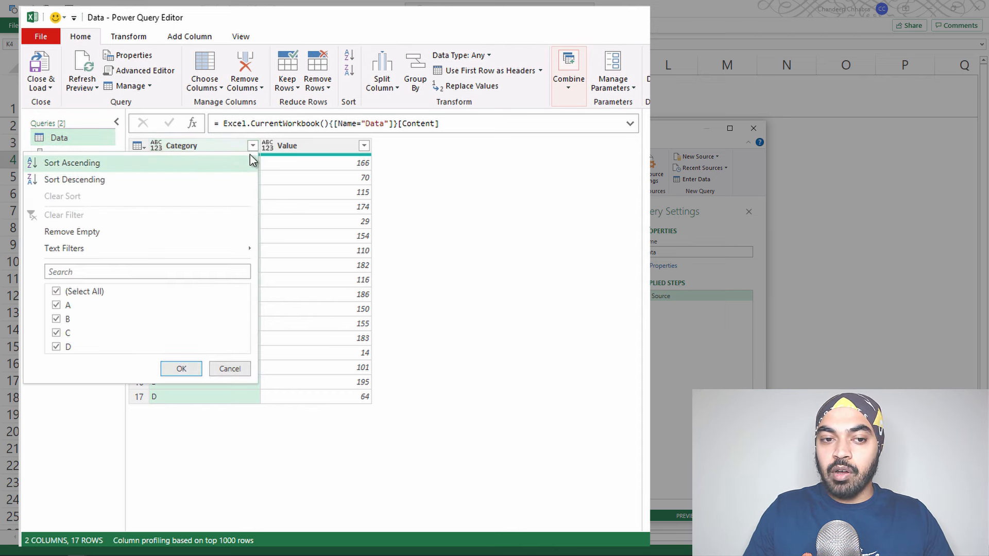
pyautogui.click(58, 292)
pyautogui.click(56, 321)
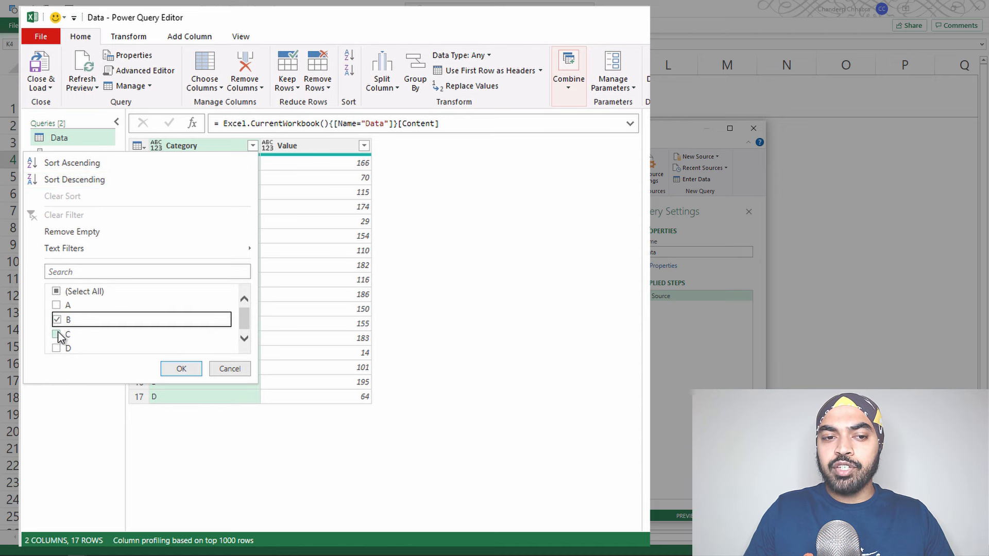
pyautogui.click(57, 334)
pyautogui.click(186, 374)
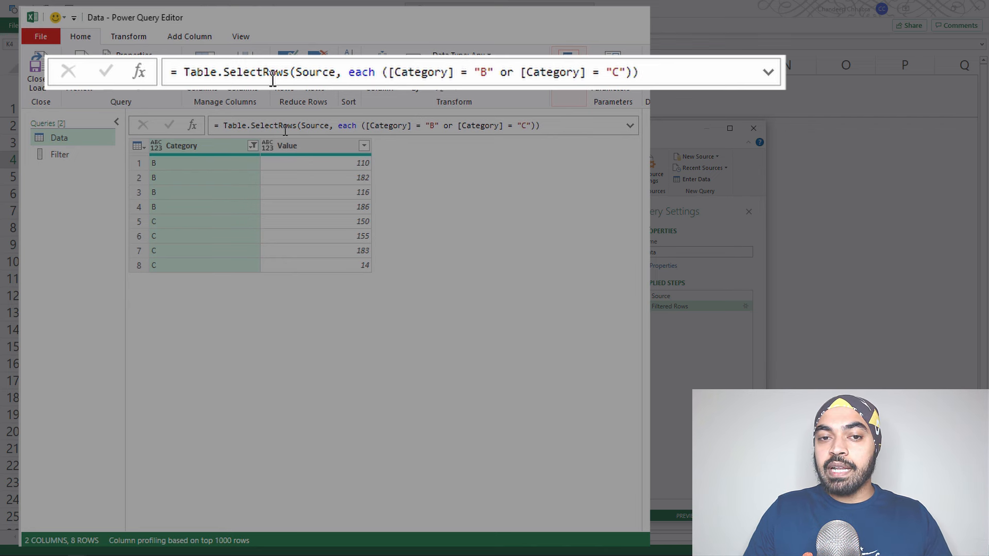
# Remove the hard-coded B or C condition following "each" in the Data query's Table.SelectRows formula.
pyautogui.moveTo(320, 127); pyautogui.dragTo(311, 126)
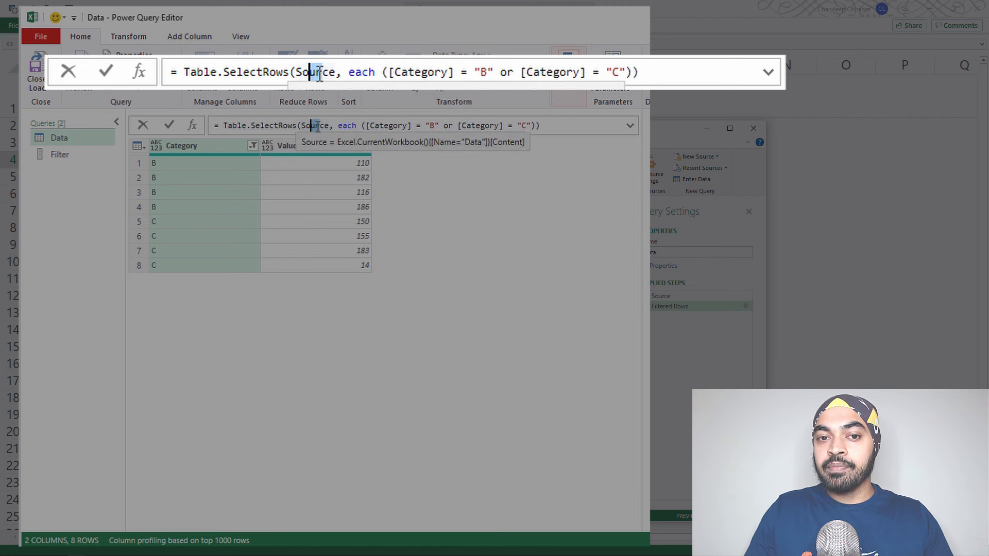
pyautogui.moveTo(375, 127); pyautogui.dragTo(393, 127)
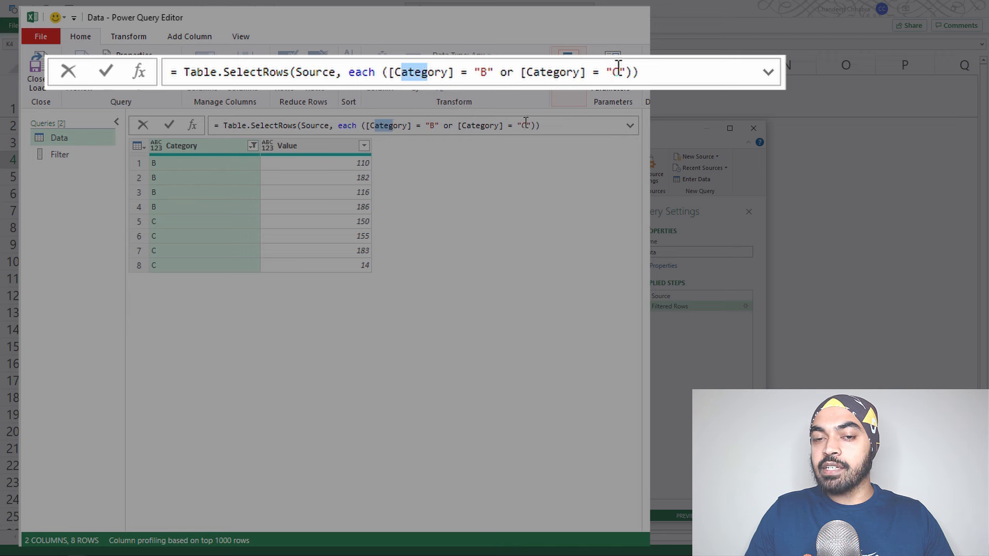
pyautogui.click(551, 125)
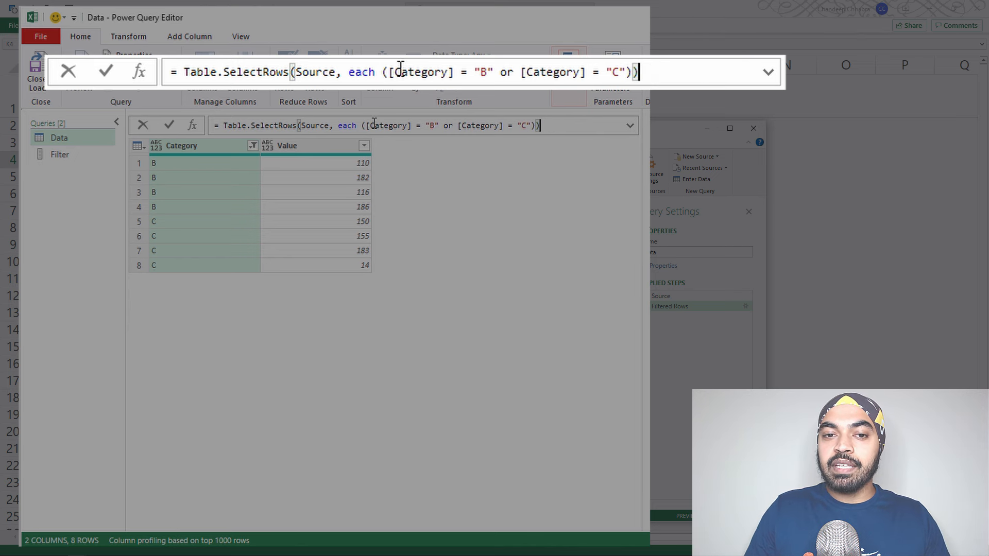
pyautogui.moveTo(359, 125); pyautogui.dragTo(567, 125)
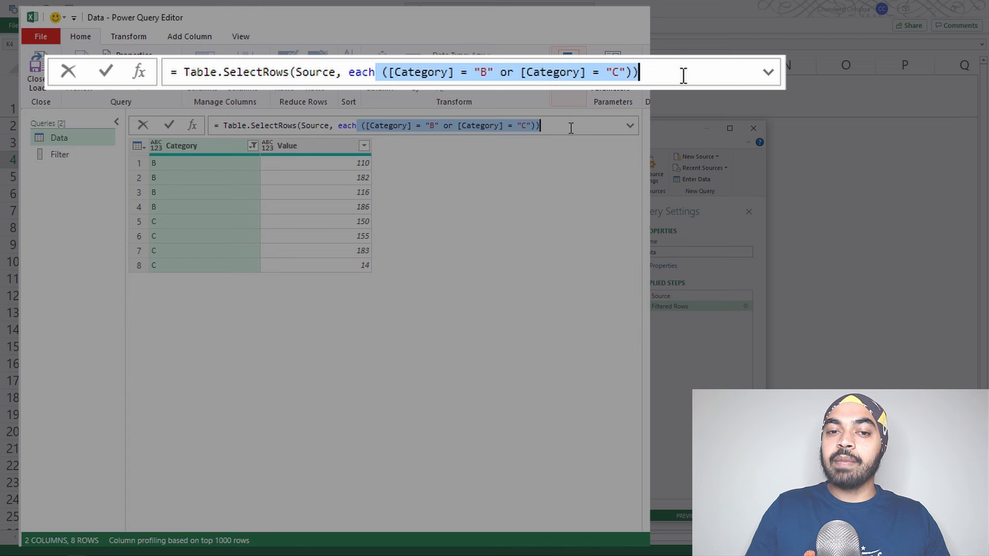
pyautogui.press('BackSpace')
pyautogui.press('Escape')
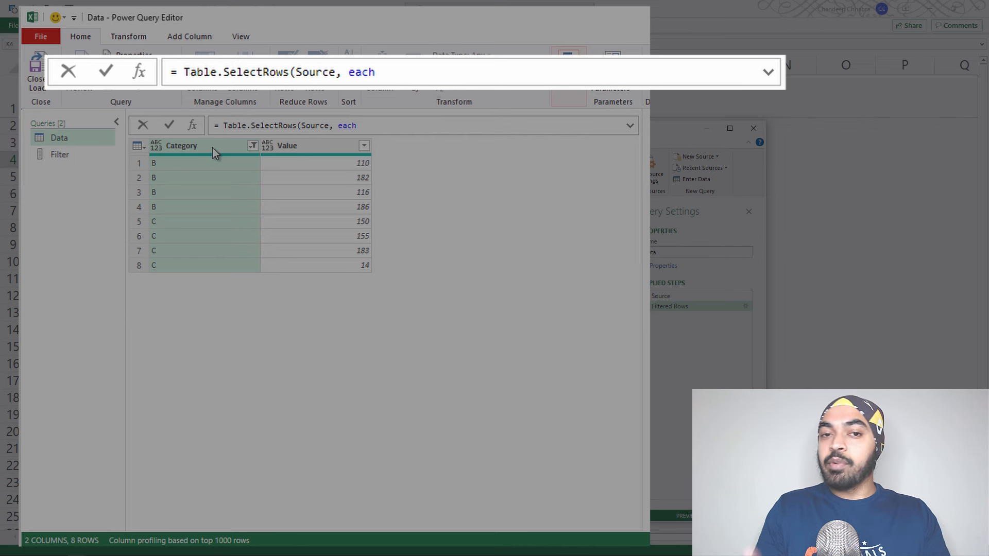
# Write List.Contains(Filter, [Category]) as the new row condition after "each" in the Data query's formula.
pyautogui.write('Lis')
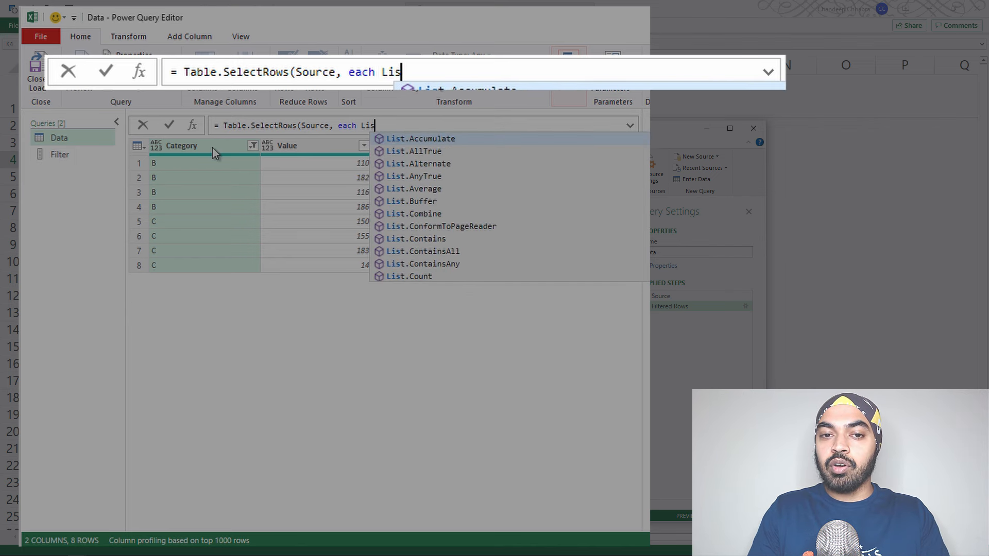
pyautogui.write('t.Contains(')
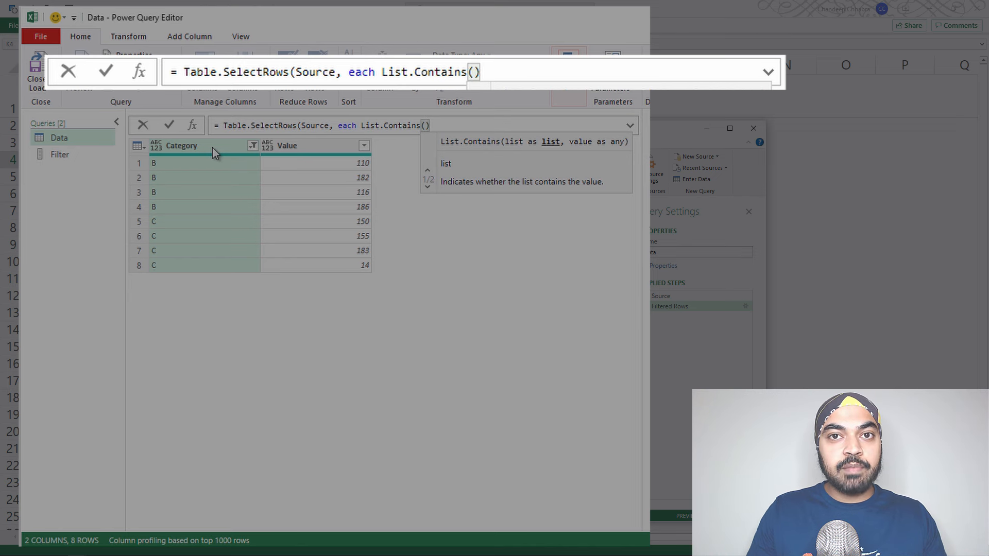
pyautogui.write('Filter,')
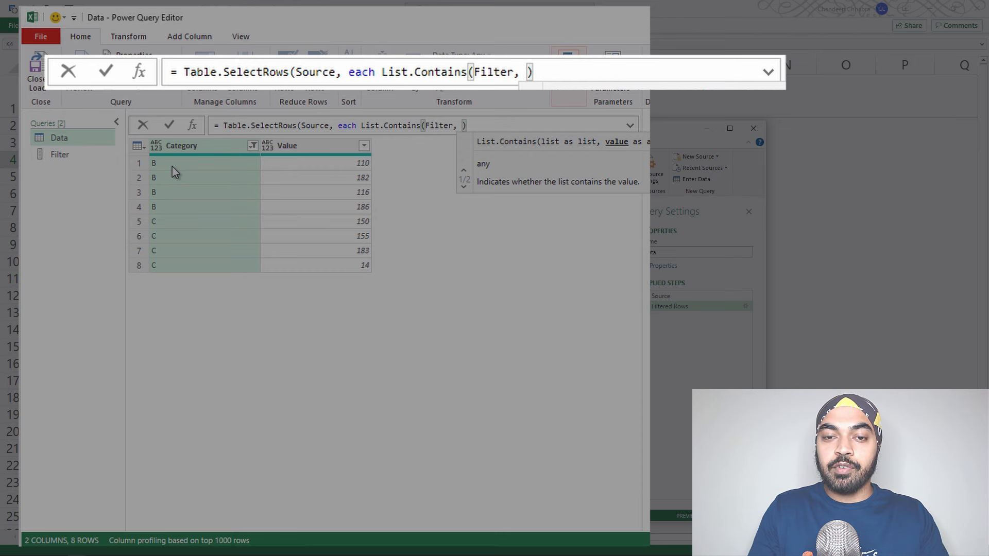
pyautogui.write('[Categ')
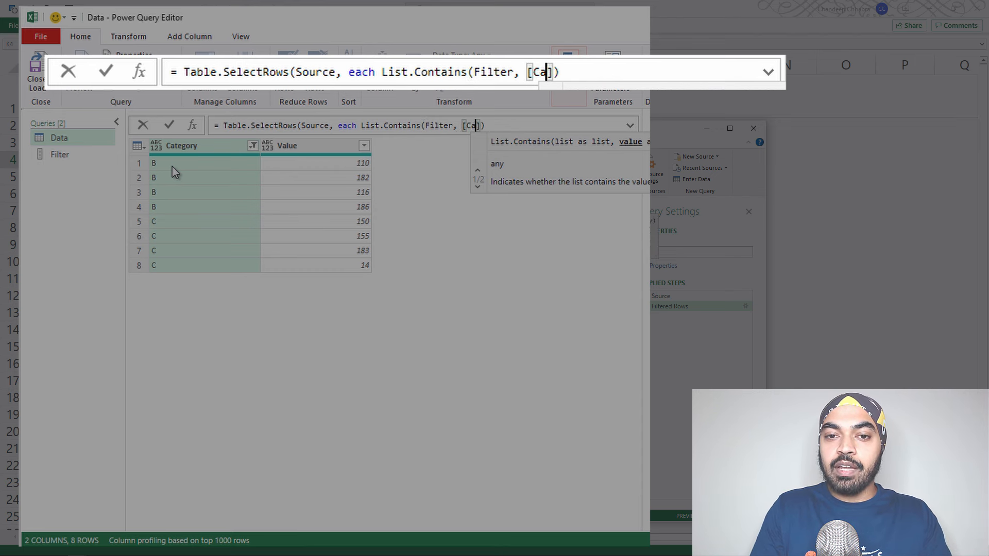
pyautogui.write('gry')
pyautogui.press('BackSpace')
pyautogui.press('BackSpace')
pyautogui.press('BackSpace')
pyautogui.press('BackSpace')
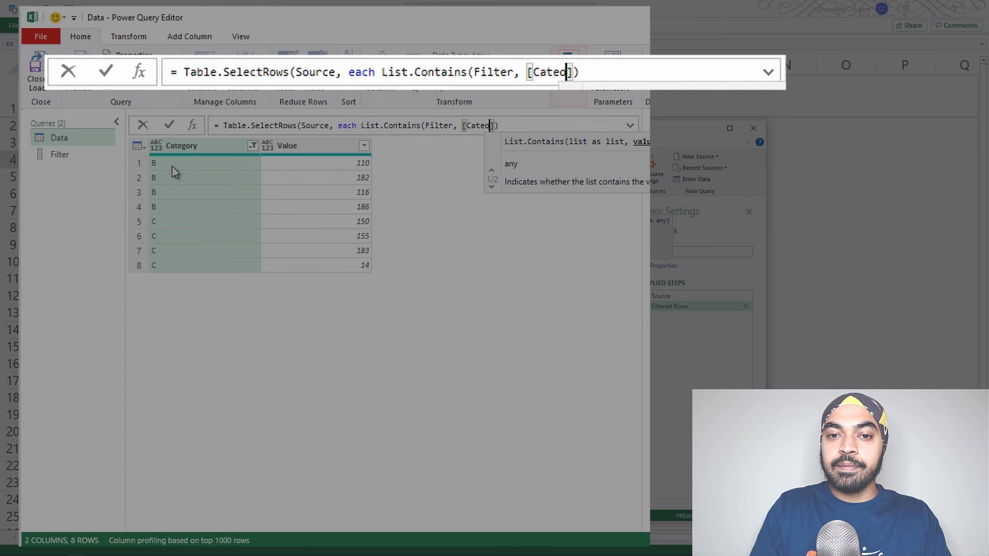
pyautogui.write('gory')
pyautogui.press('End')
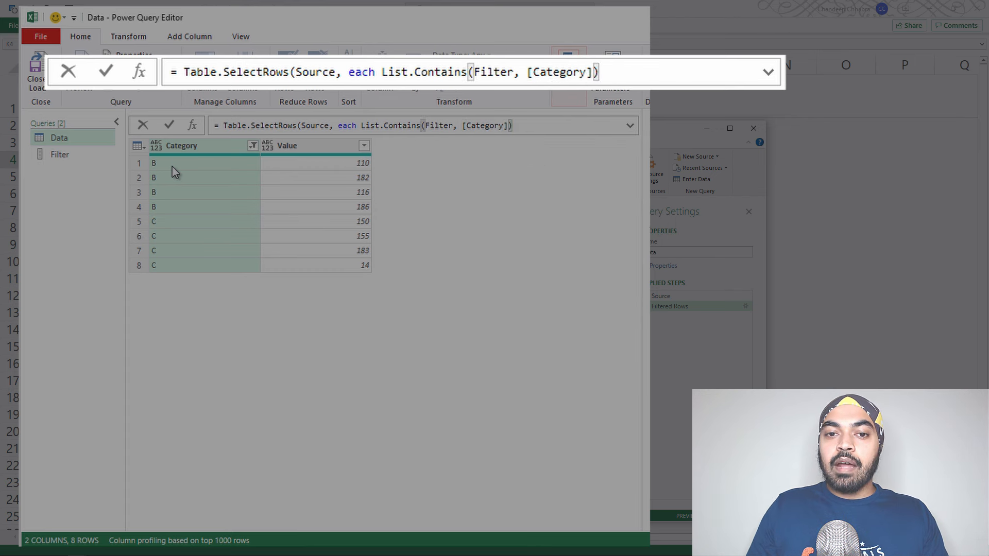
# Complete the List.Contains condition with "= true)" and apply the formula to the Data query.
pyautogui.hotkey('ctrl', 'shift', 'Left')
pyautogui.hotkey('ctrl', 'shift', 'Left')
pyautogui.hotkey('ctrl', 'shift', 'Left')
pyautogui.hotkey('ctrl', 'shift', 'Left')
pyautogui.hotkey('ctrl', 'shift', 'Left')
pyautogui.hotkey('ctrl', 'shift', 'Left')
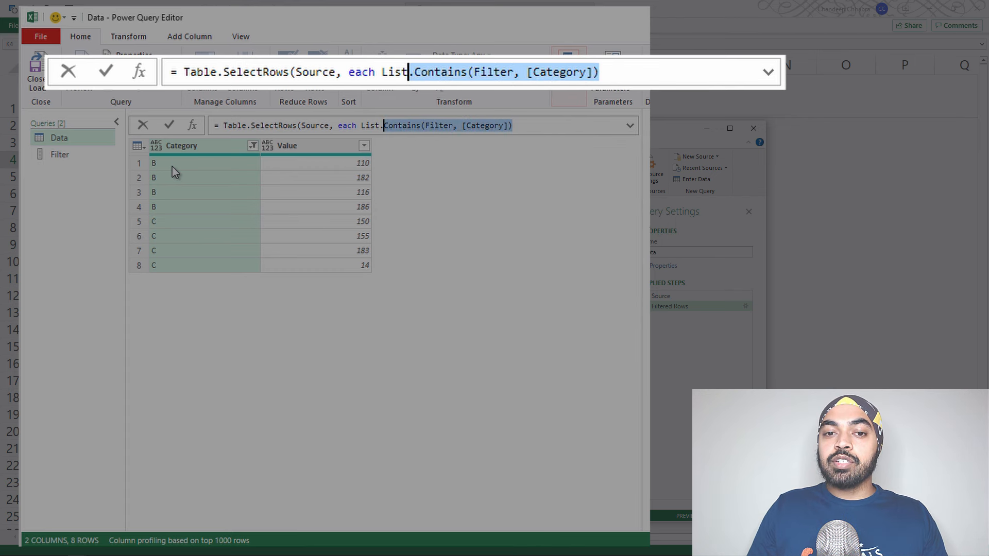
pyautogui.hotkey('ctrl', 'shift', 'Left')
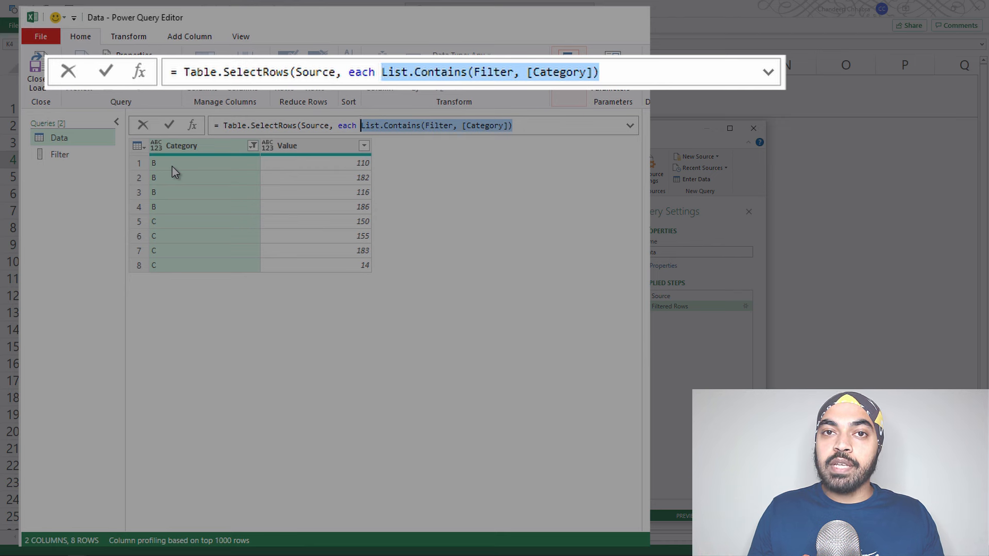
pyautogui.hotkey('ctrl', 'Right')
pyautogui.hotkey('ctrl', 'Right')
pyautogui.hotkey('ctrl', 'Right')
pyautogui.hotkey('ctrl', 'Right')
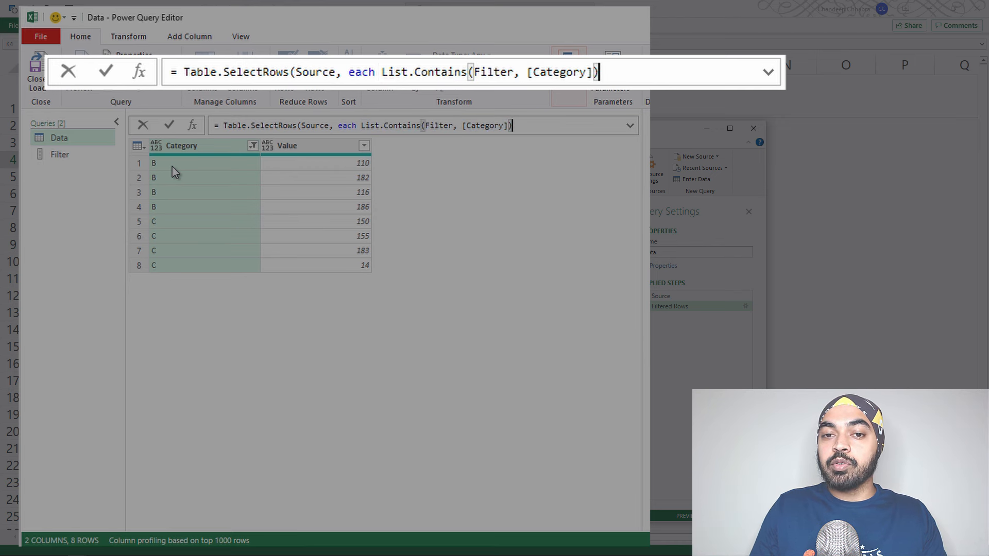
pyautogui.write('= true)')
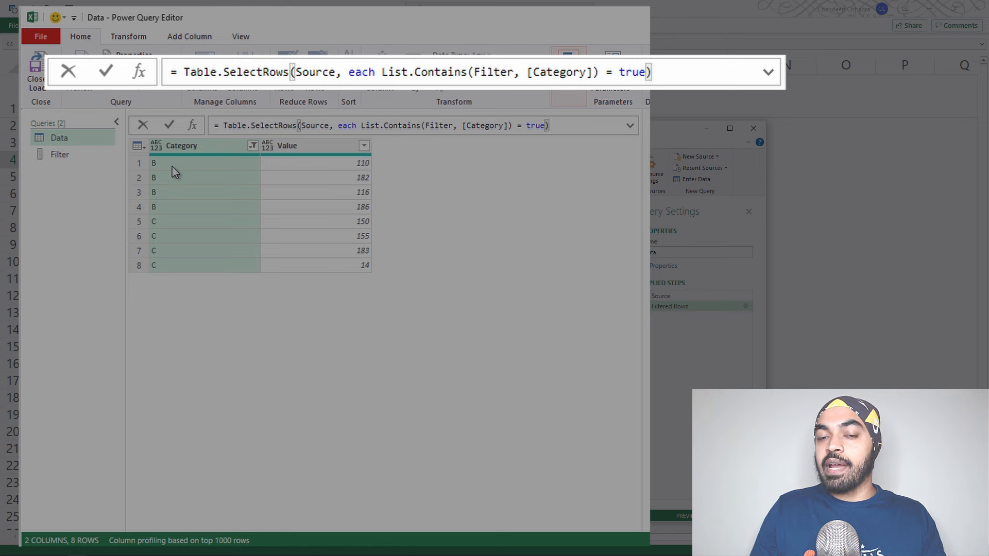
pyautogui.click(172, 166)
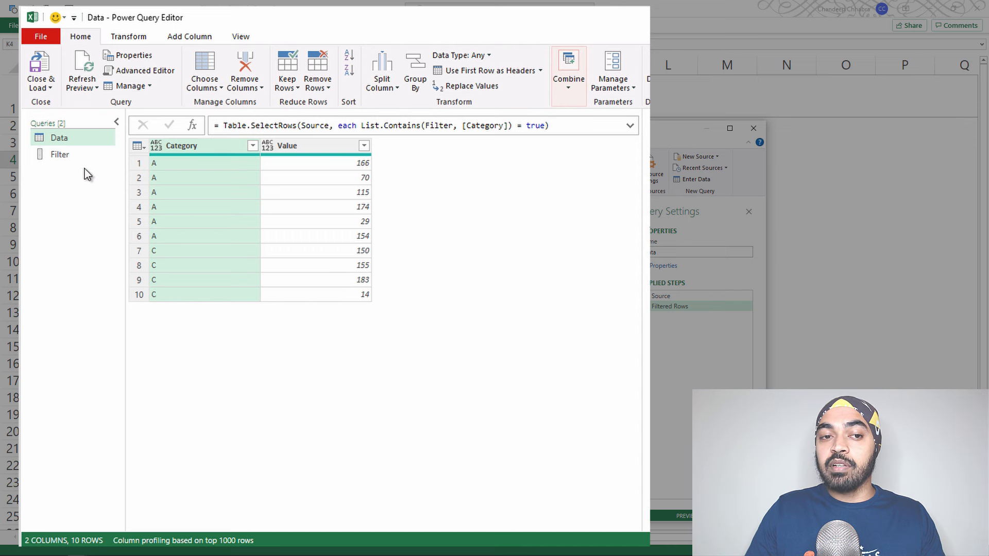
# Compare the Filter list with the Data query, and delete the Filtered Rows step from the Data query.
pyautogui.click(61, 160)
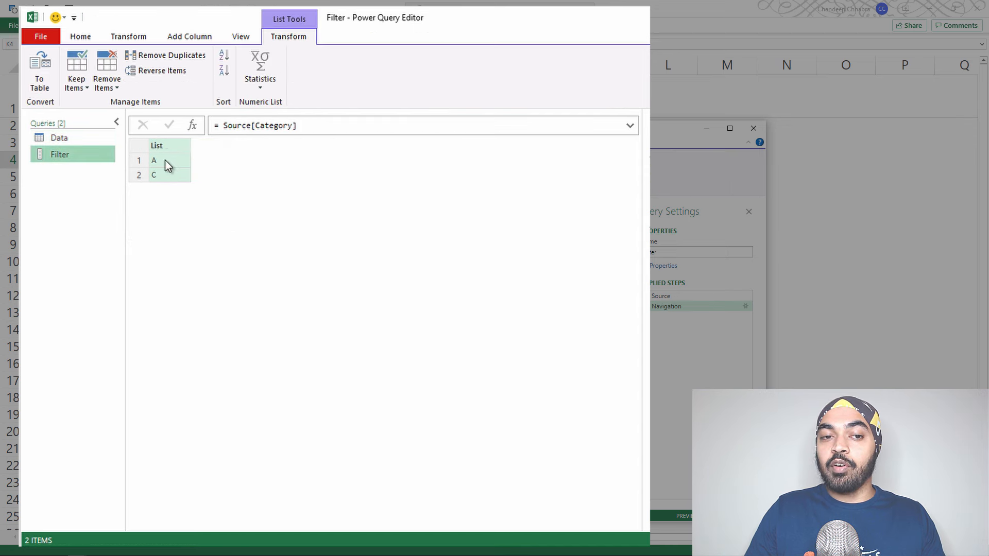
pyautogui.click(68, 136)
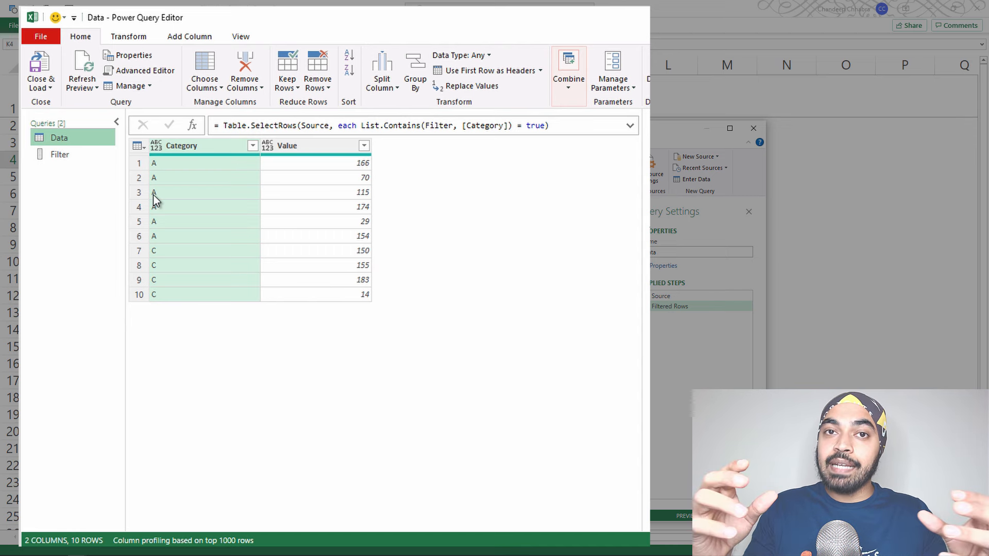
pyautogui.click(60, 153)
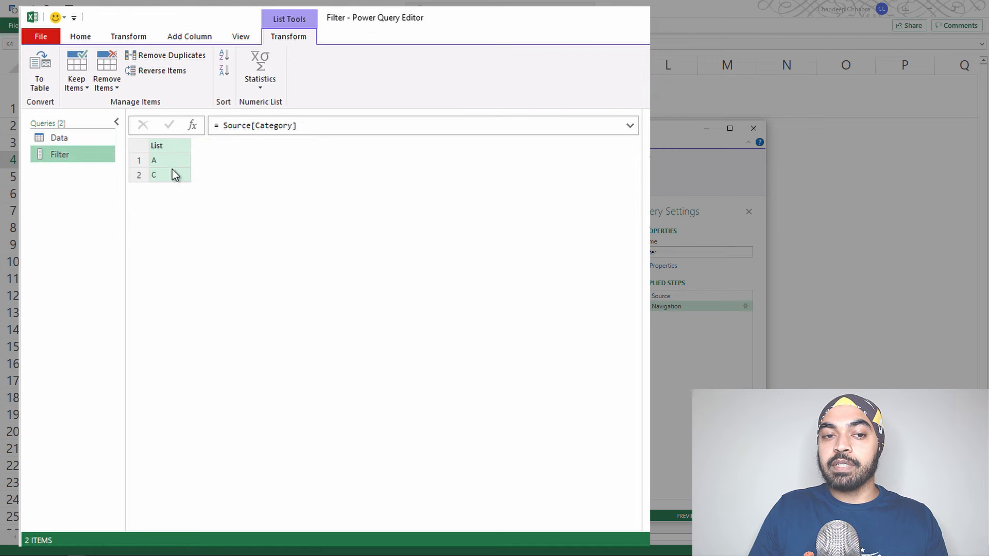
pyautogui.click(53, 137)
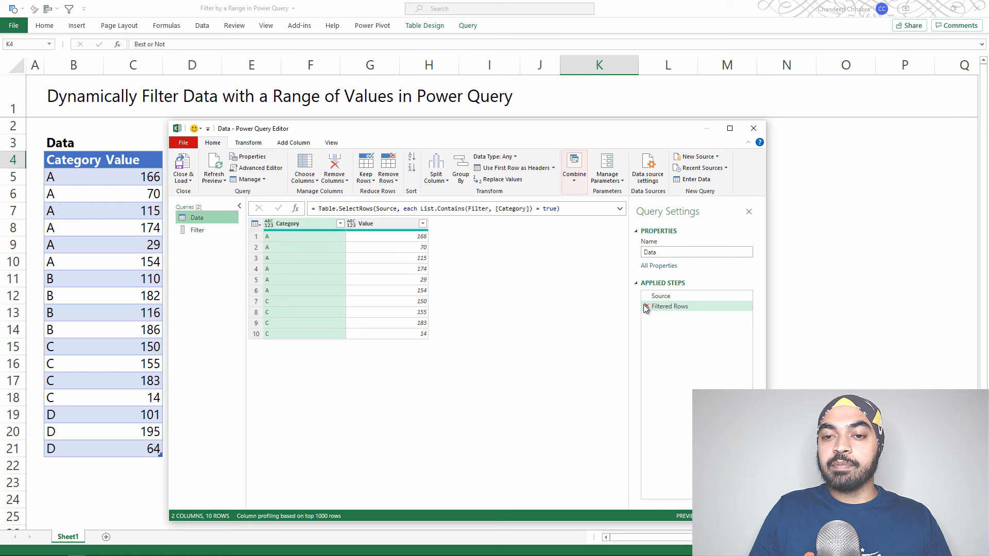
pyautogui.click(644, 306)
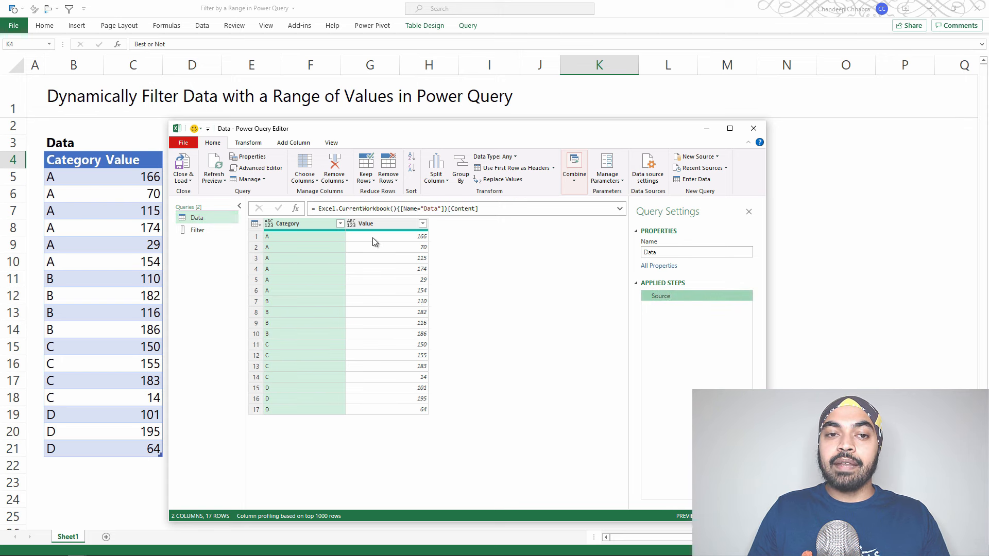
# Start a custom column in the Data query and name it "Best or Not".
pyautogui.click(292, 143)
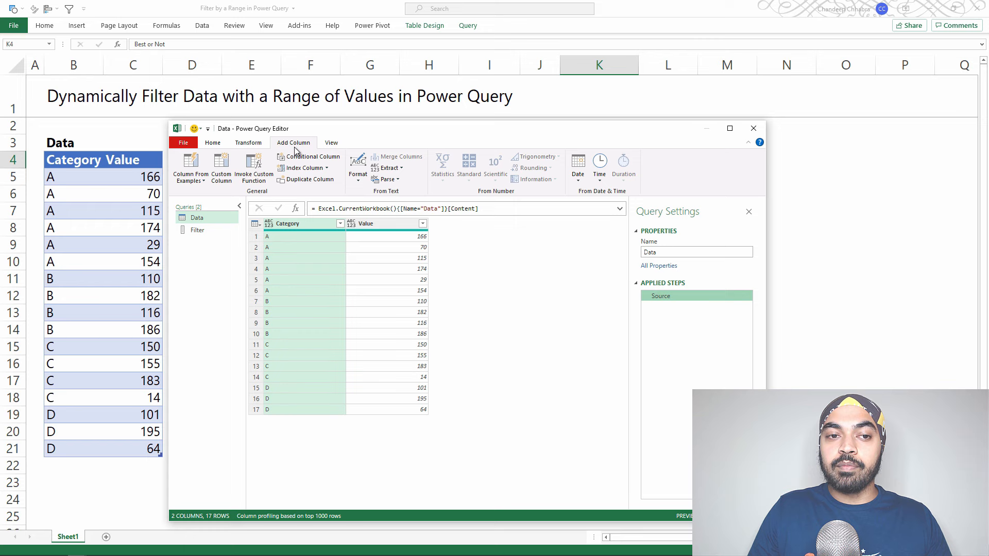
pyautogui.click(221, 173)
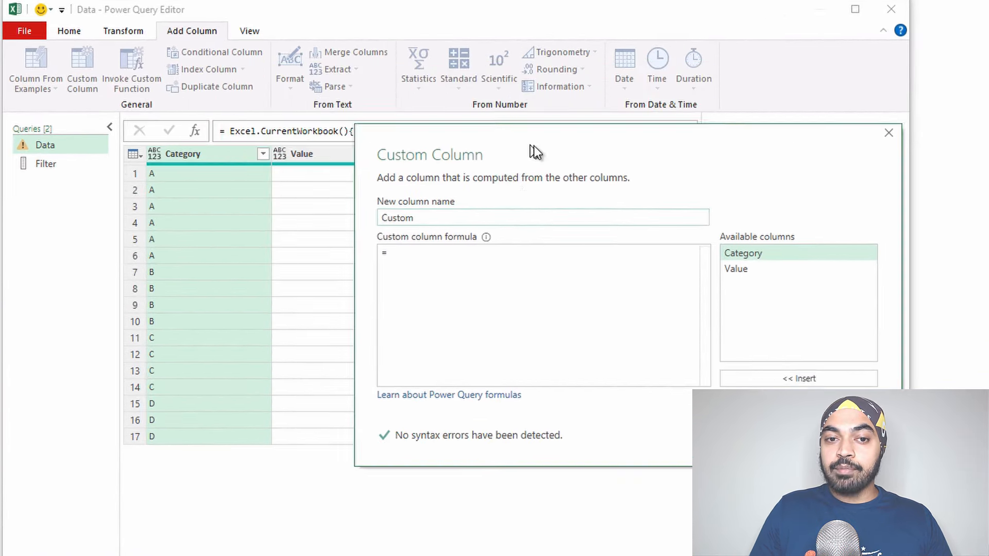
pyautogui.moveTo(443, 226); pyautogui.dragTo(379, 215)
pyautogui.write('Best or Not')
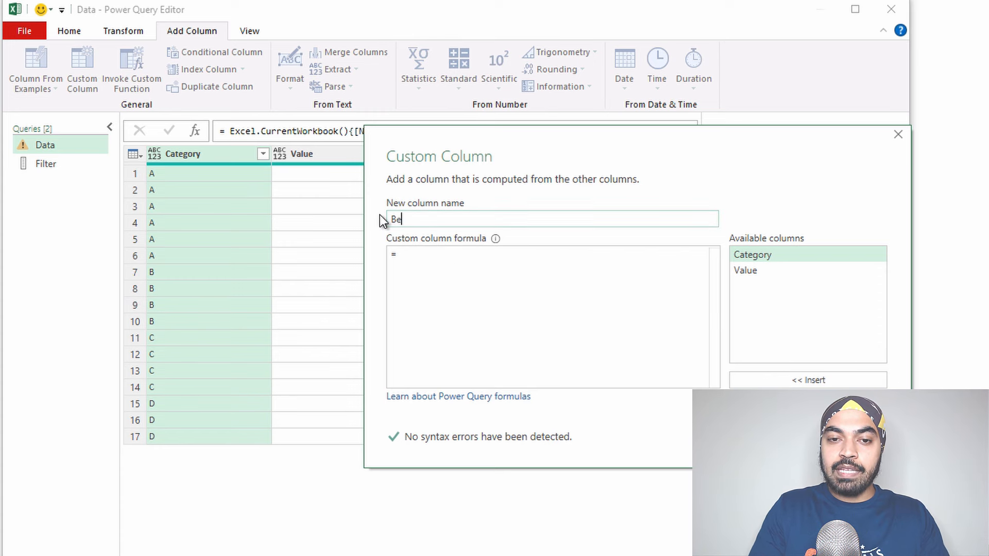
# Write List.Contains(Filter,[Category]) as the custom column formula for "Best or Not".
pyautogui.click(428, 255)
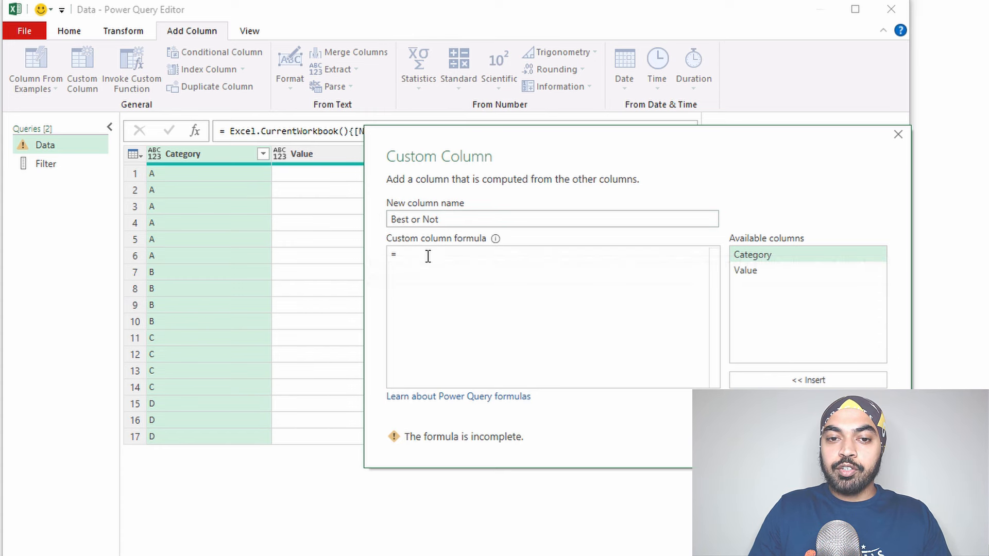
pyautogui.write('List')
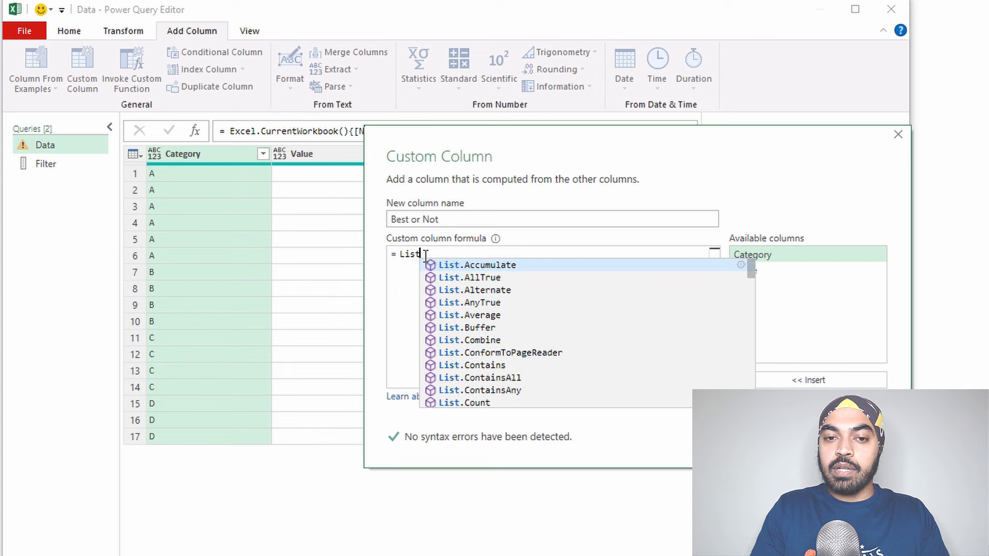
pyautogui.write('.Contains')
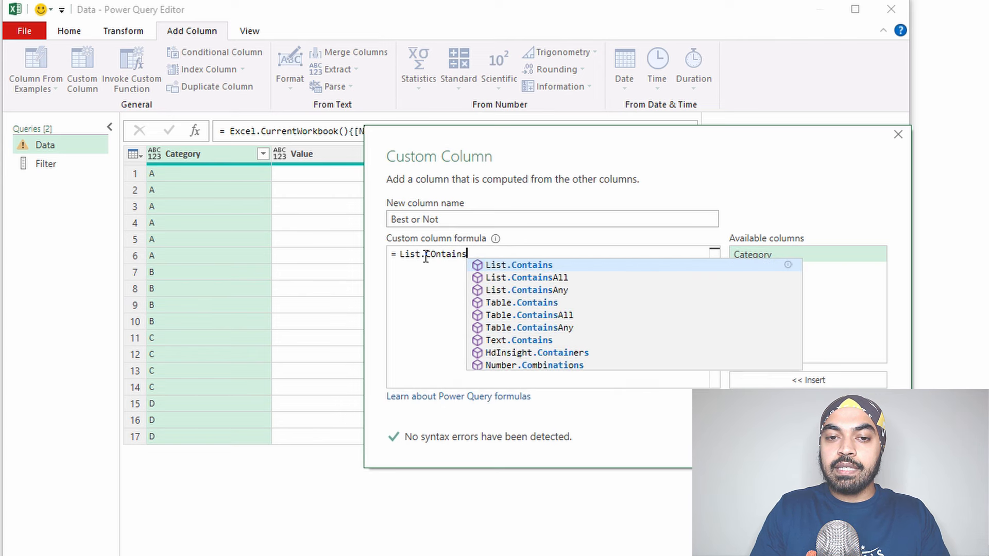
pyautogui.press('Escape')
pyautogui.write('(Filter,')
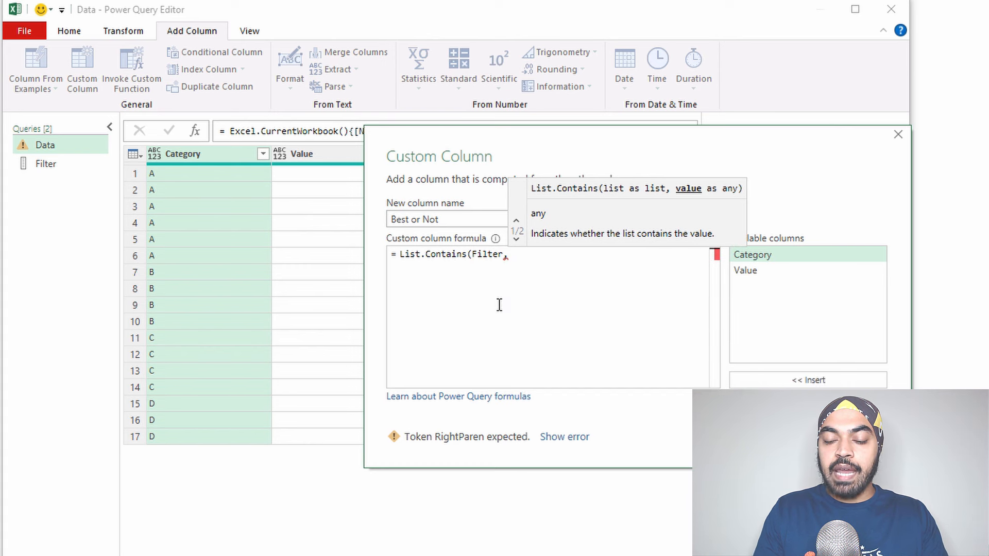
pyautogui.write('[Ca')
pyautogui.press('Tab')
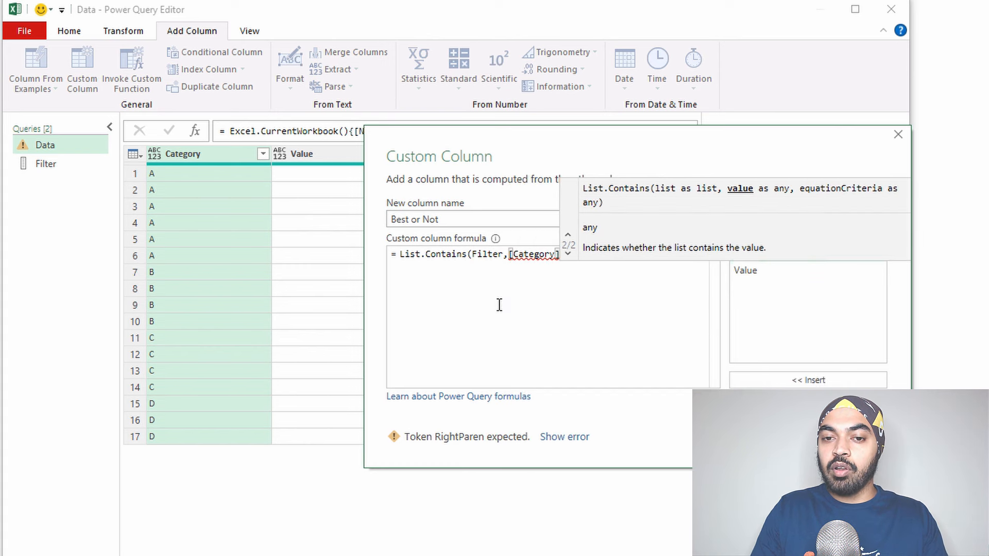
pyautogui.write(')')
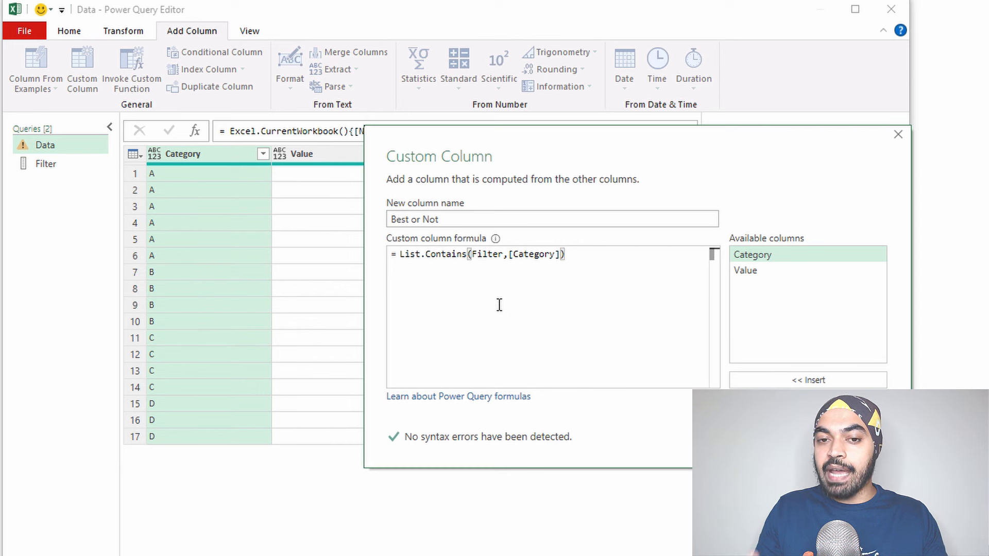
# Insert "if" before the List.Contains expression in the custom column formula so that it serves as the condition.
pyautogui.moveTo(437, 248)
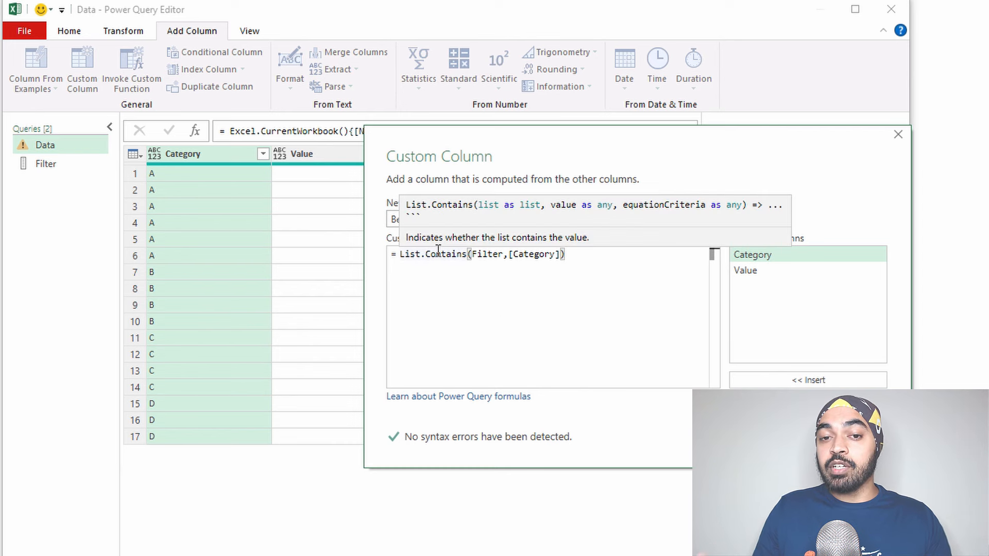
pyautogui.click(399, 255)
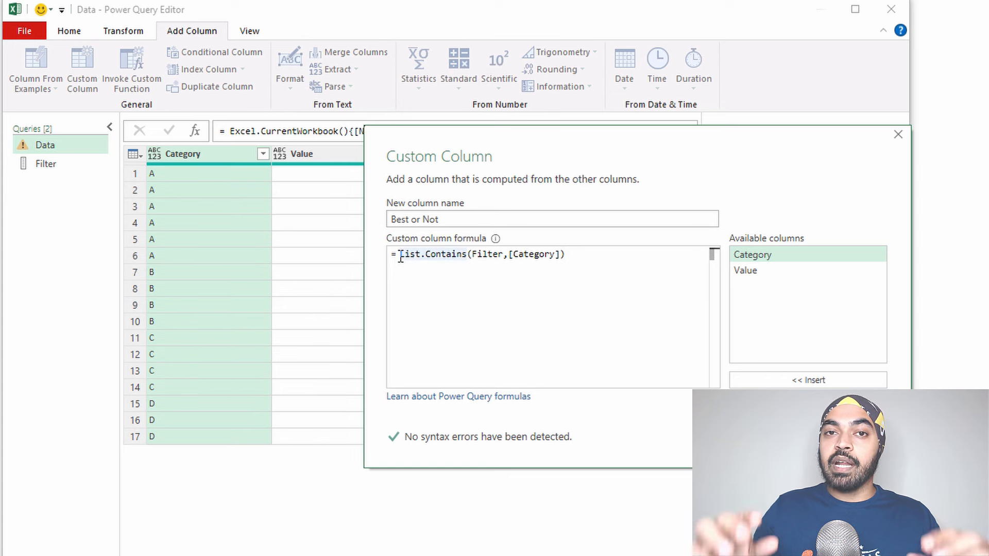
pyautogui.write('if')
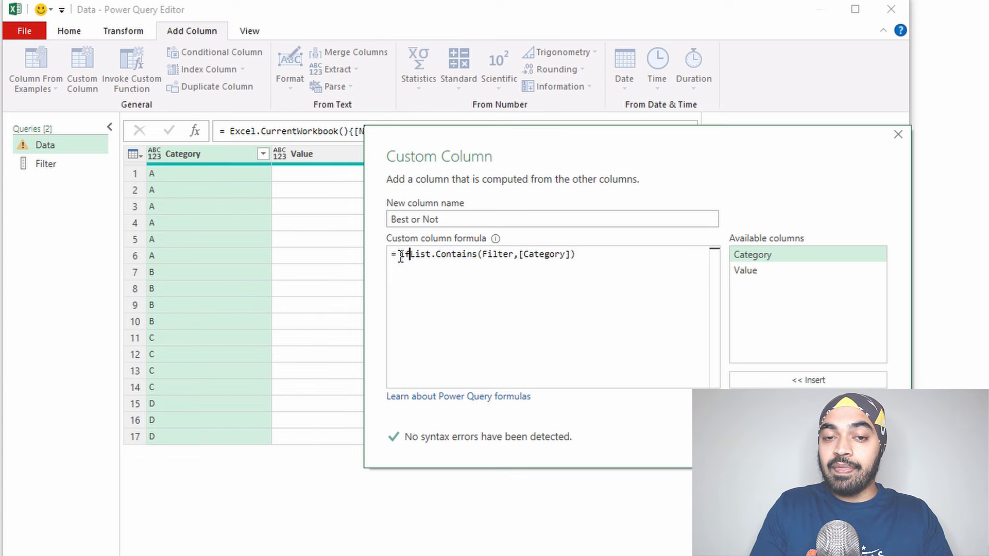
pyautogui.press('End')
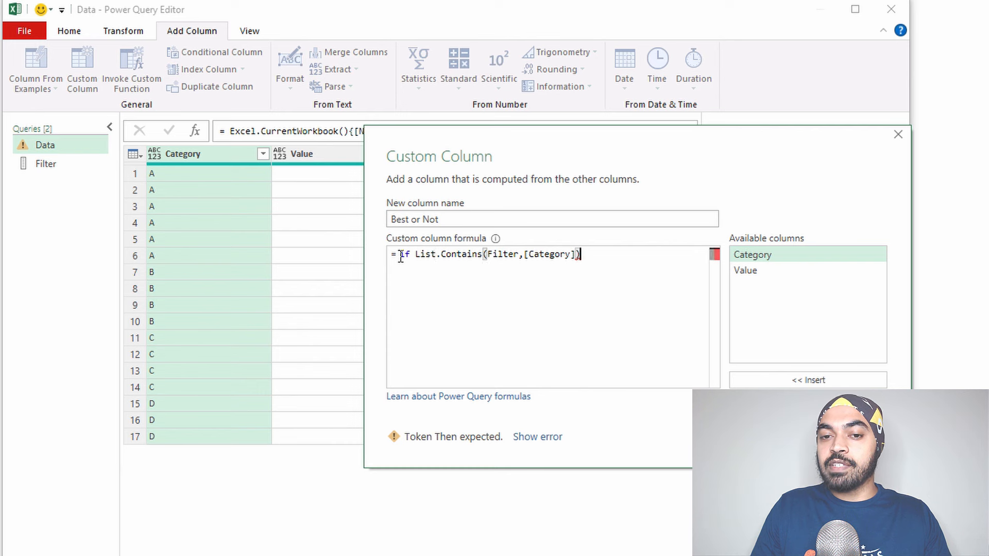
pyautogui.moveTo(418, 255); pyautogui.dragTo(576, 265)
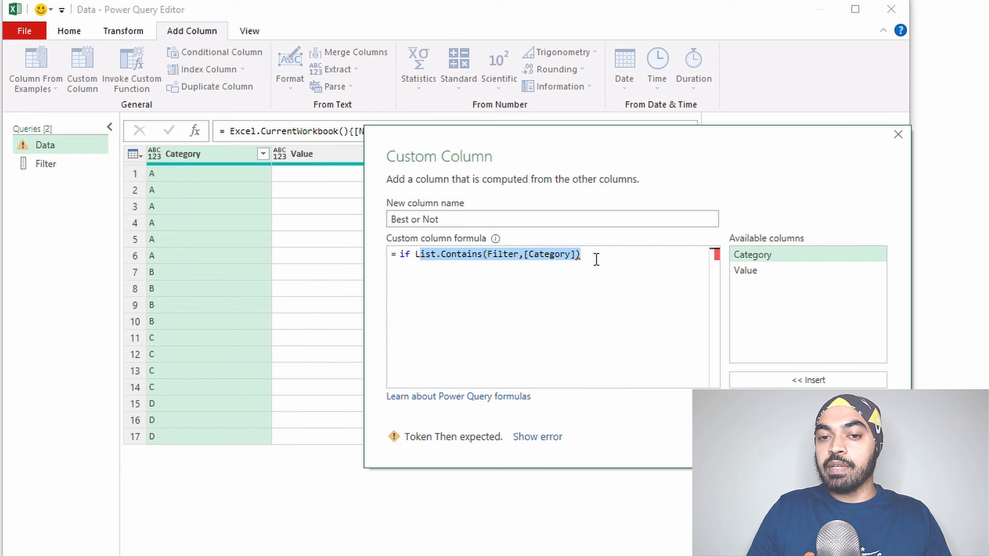
# Complete the condition with then "Best Product" and else "Avg Product" on separate lines, and create the custom column.
pyautogui.click(595, 258)
pyautogui.press('Return')
pyautogui.write('then ')
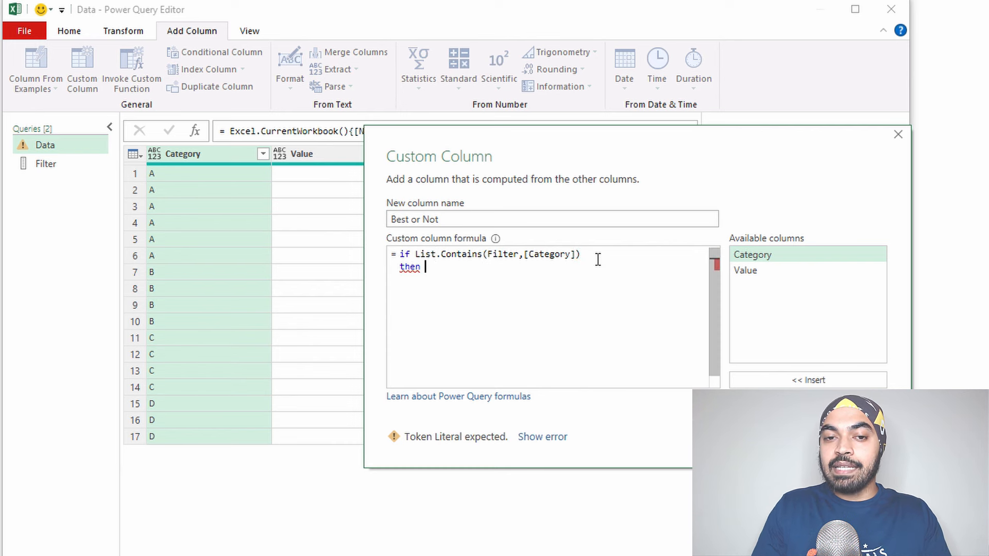
pyautogui.write('"Best Produ')
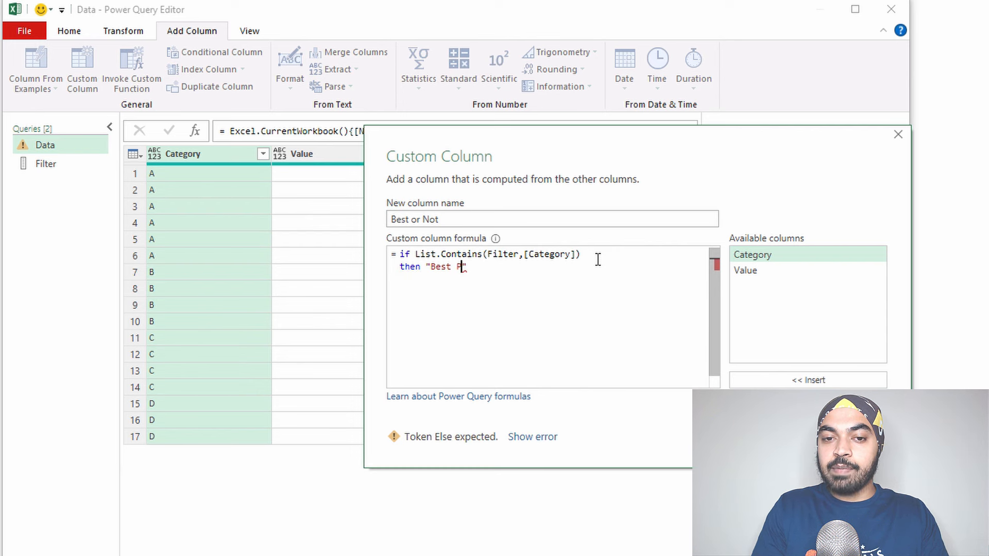
pyautogui.write('ct"')
pyautogui.press('Return')
pyautogui.write('else "')
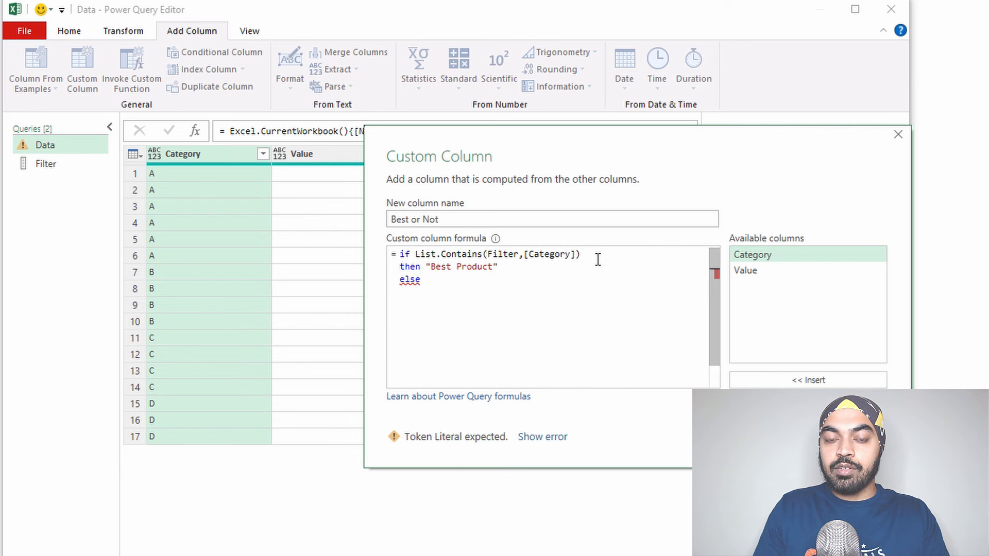
pyautogui.write('Avg" Product"')
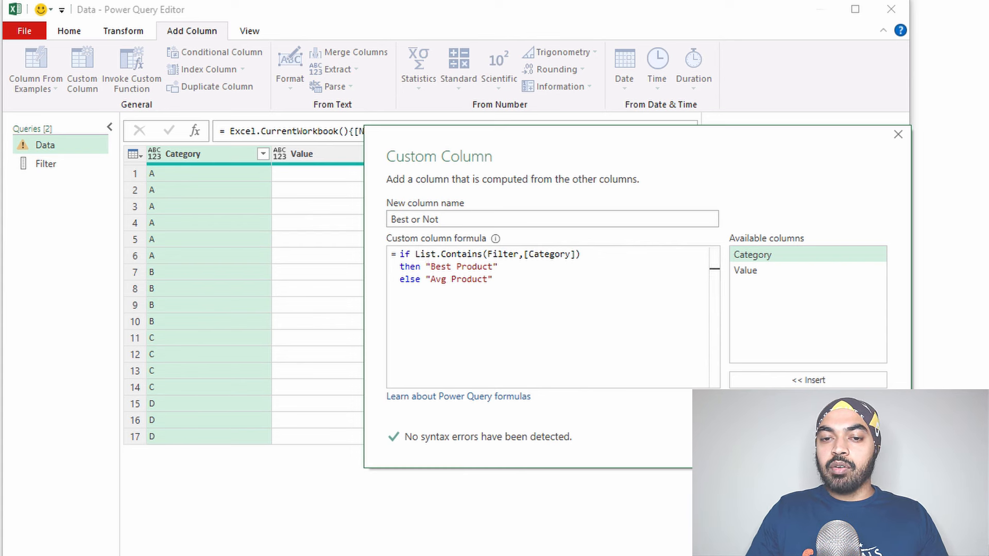
pyautogui.click(793, 446)
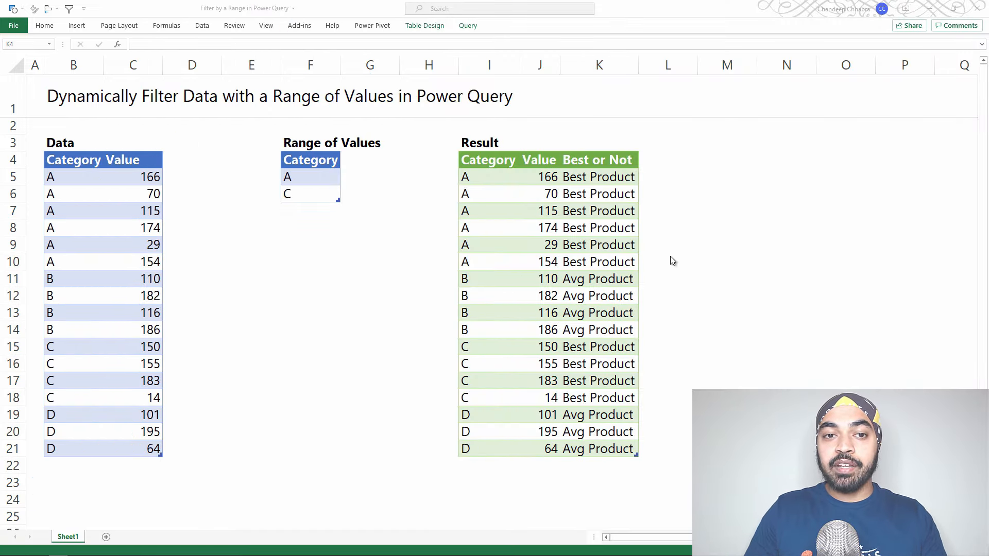
# Enter D in F6 and B in F7 of the Range of Values table, and refresh the Result table.
pyautogui.click(310, 194)
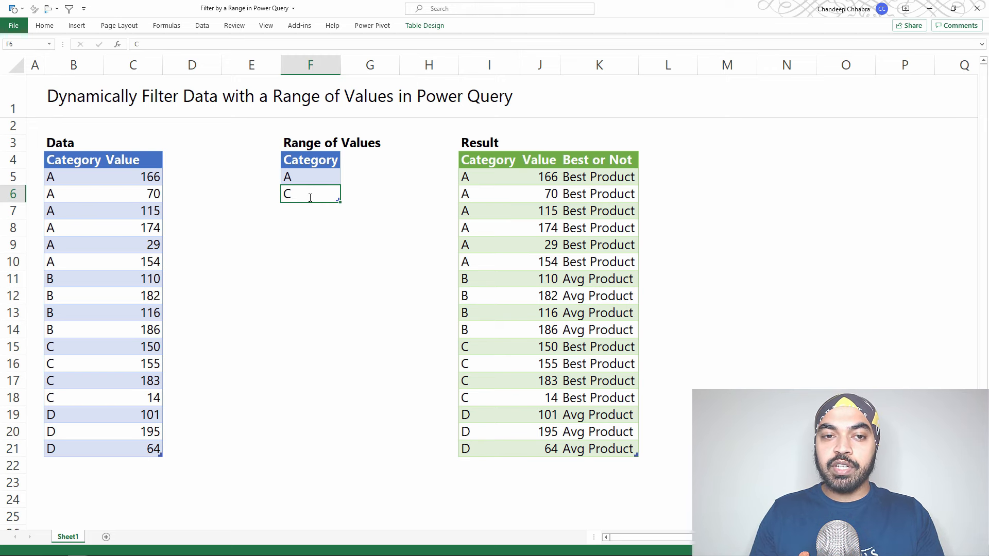
pyautogui.write('D')
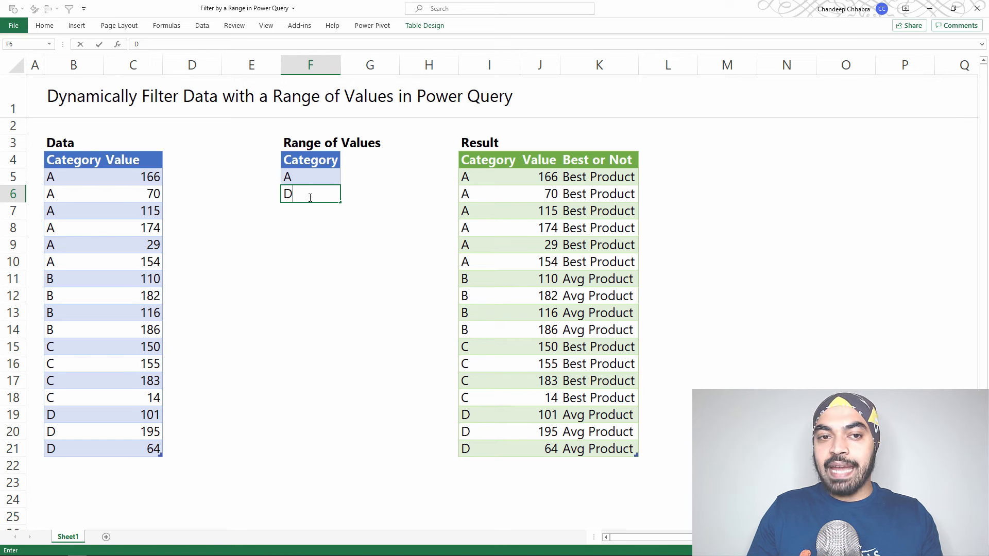
pyautogui.press('Return')
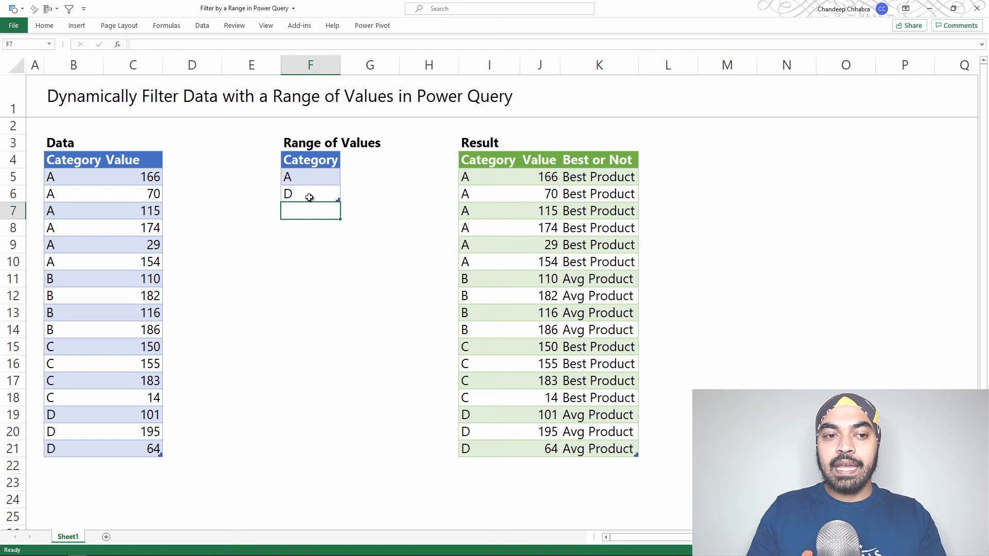
pyautogui.write('B')
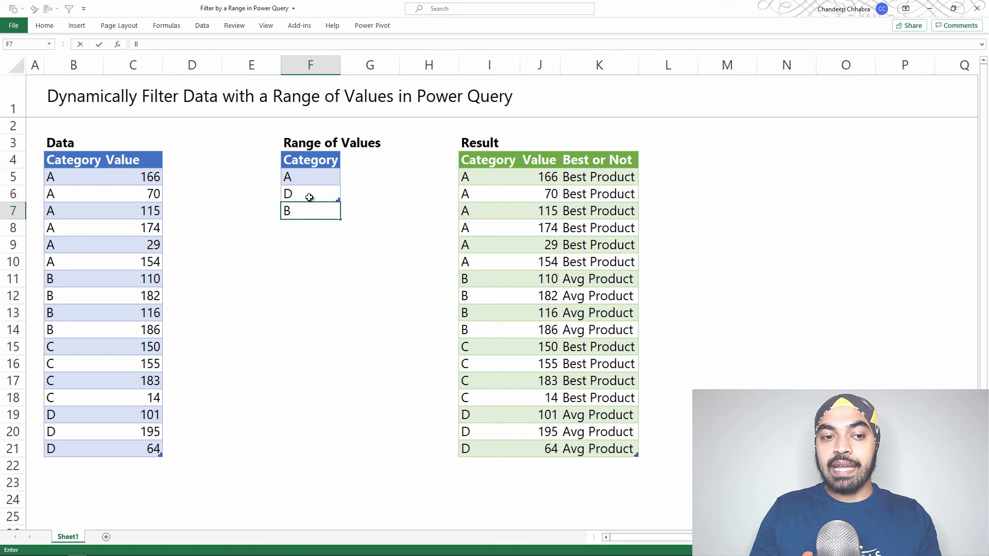
pyautogui.press('Return')
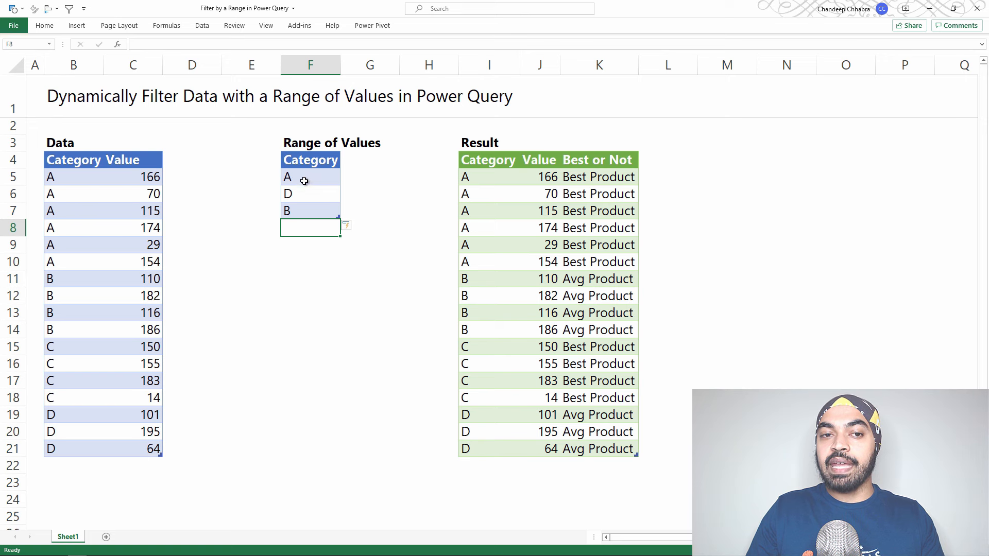
pyautogui.rightClick(560, 246)
pyautogui.click(581, 336)
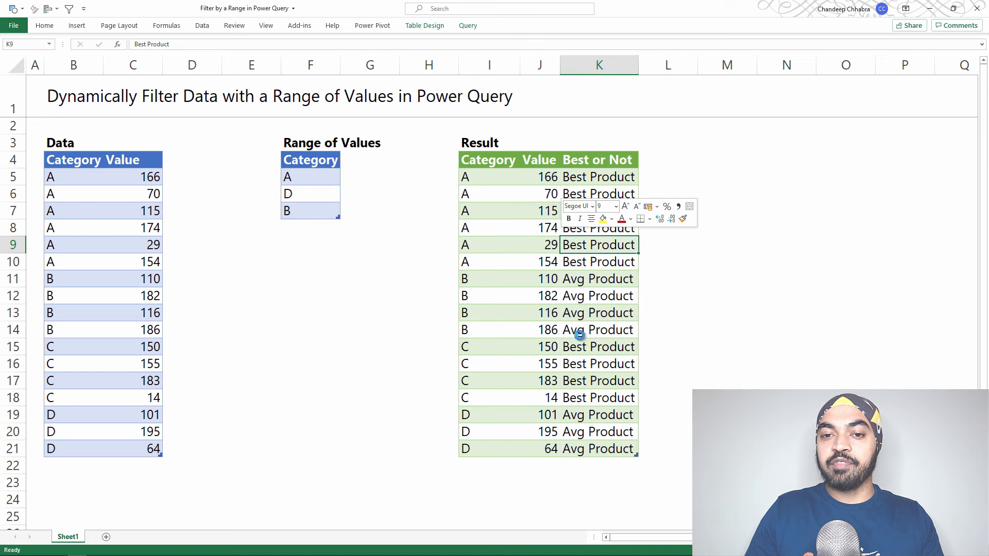